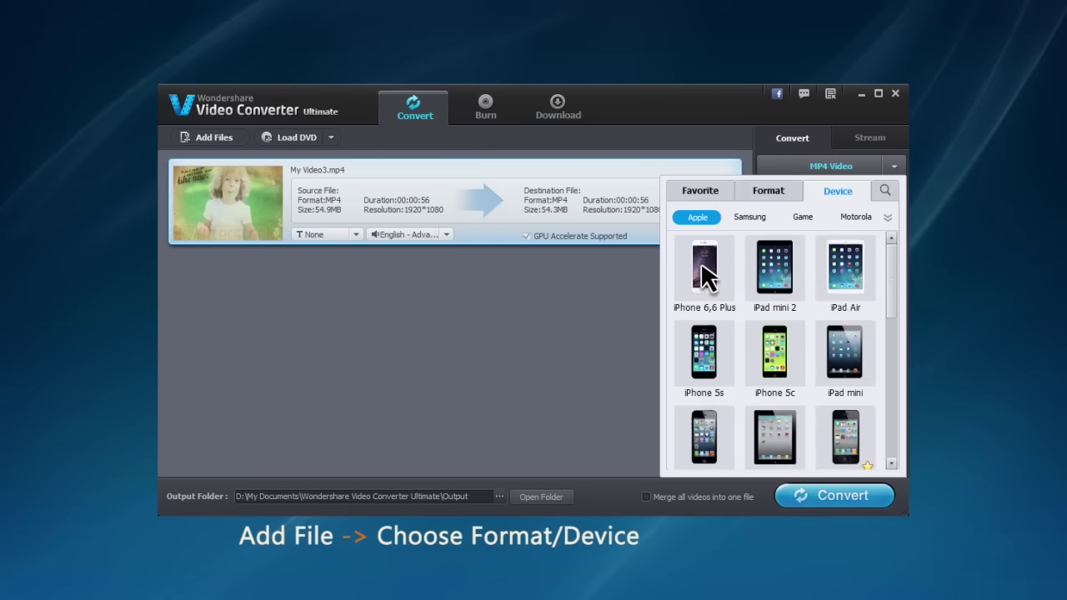
Convert a video for iPhone 6,6 Plus, preview YouTube download qualities, and start a templated DVD burn
left_click(702, 267)
left_click(840, 492)
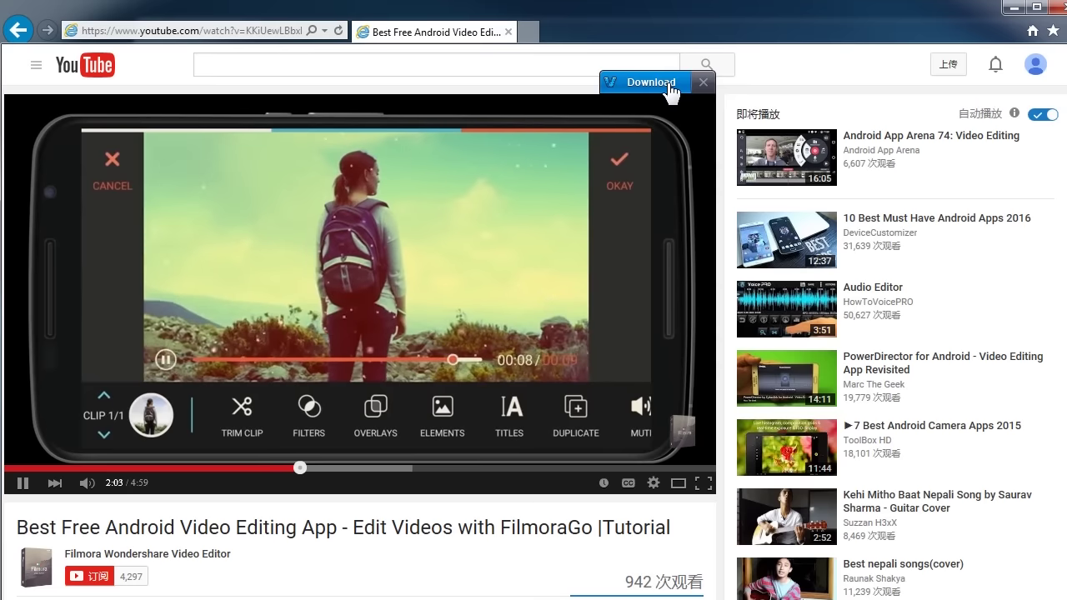
left_click(646, 81)
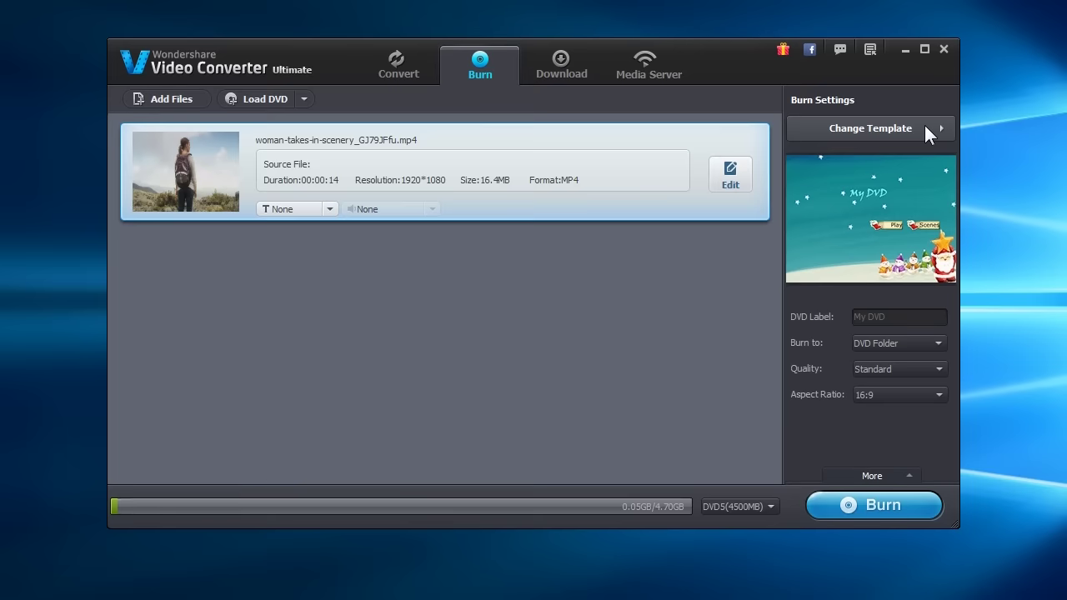
left_click(924, 125)
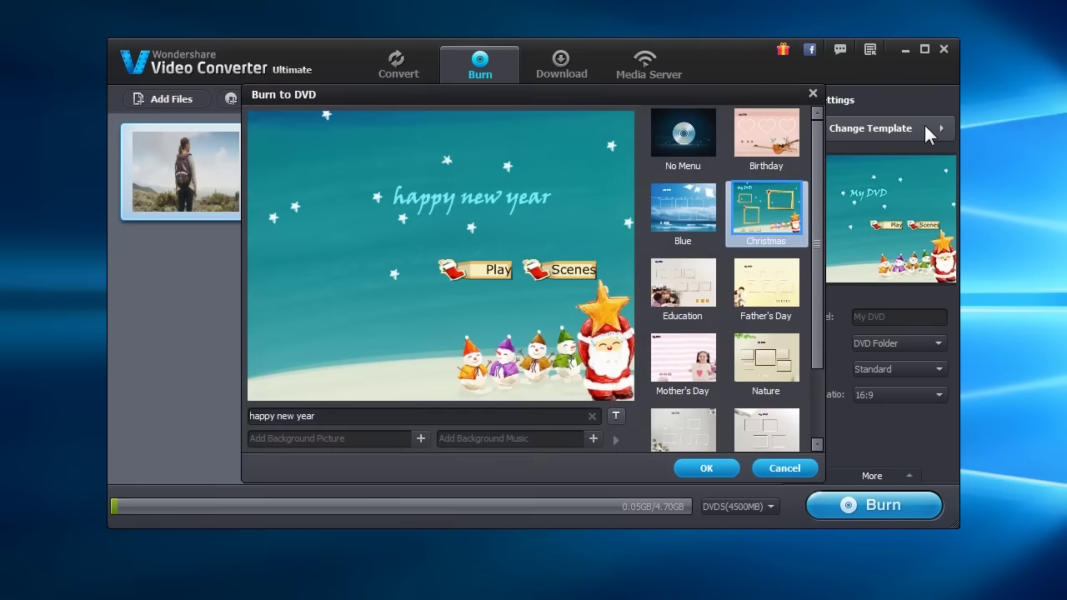
left_click(867, 506)
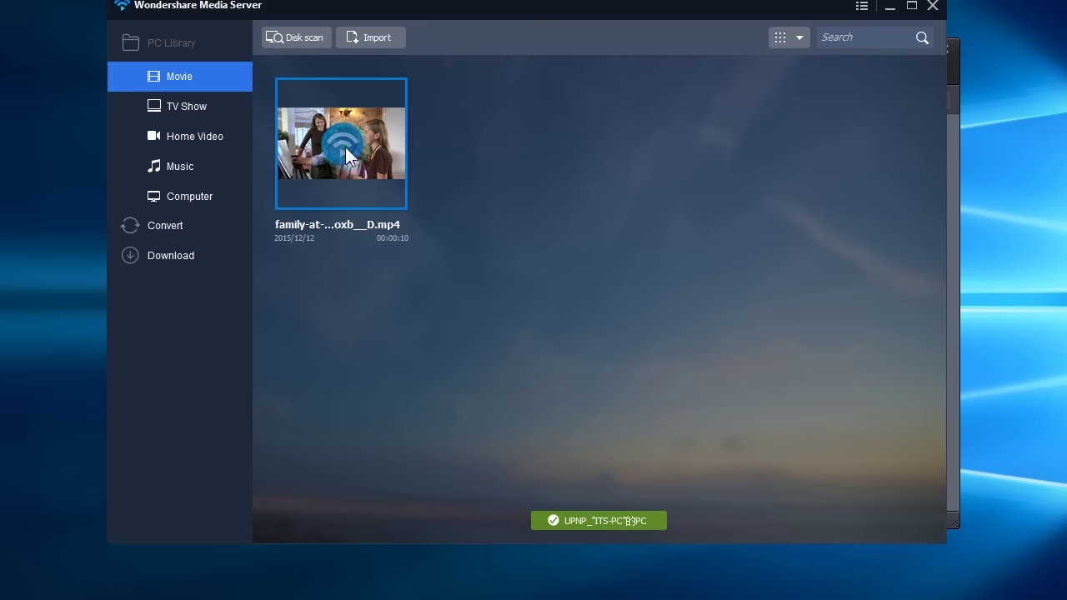
Play a movie from Media Server on the networked PC
double_click(346, 148)
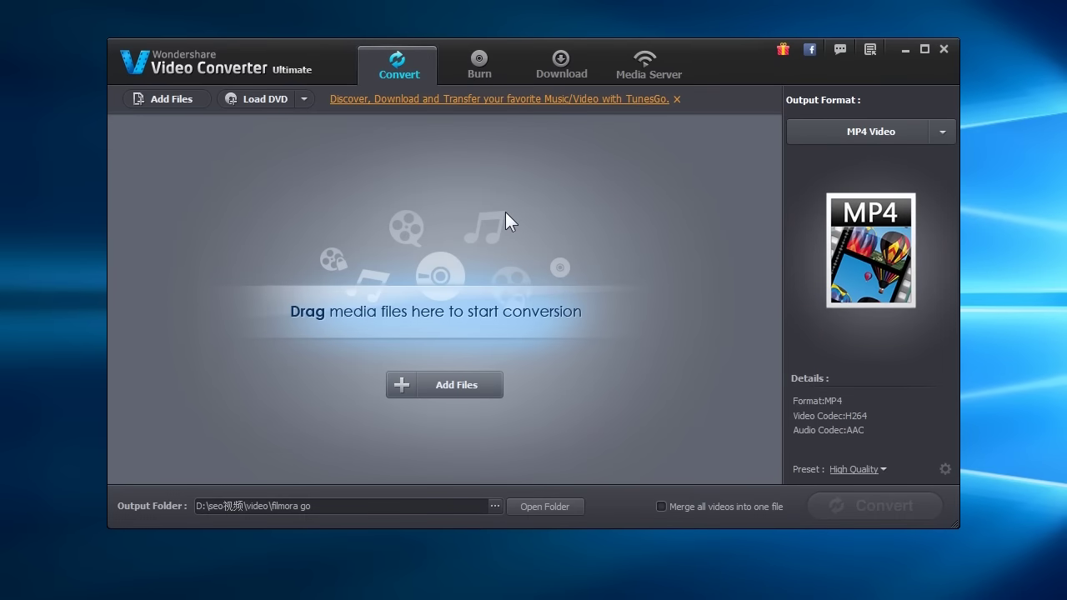
left_click(479, 75)
left_click(564, 75)
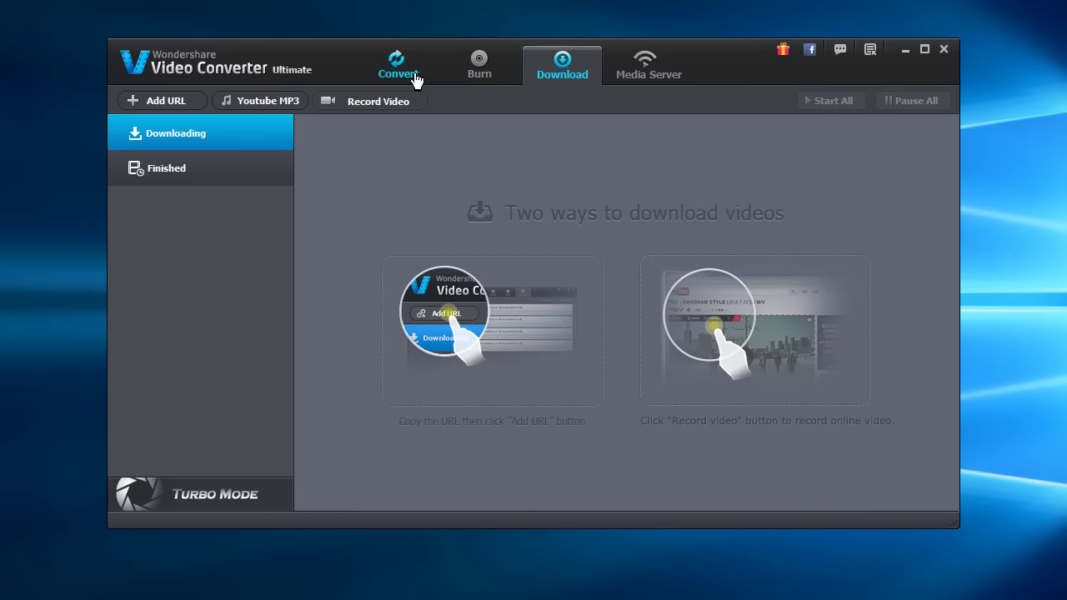
left_click(414, 78)
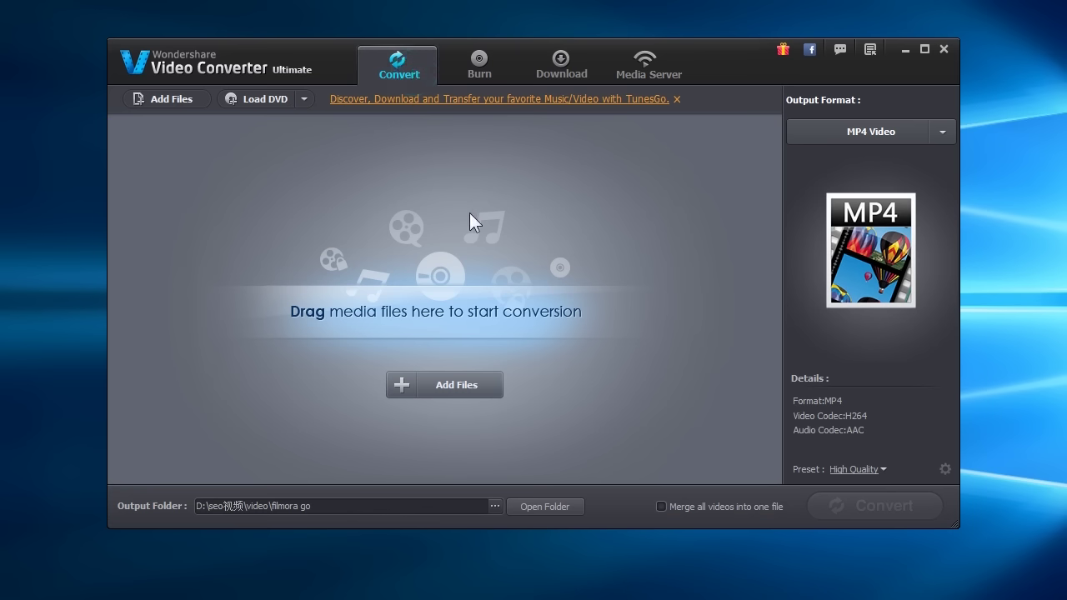
Browse output formats by format type, drag the scenery clip in, and start MP4 Video conversion
left_click(945, 132)
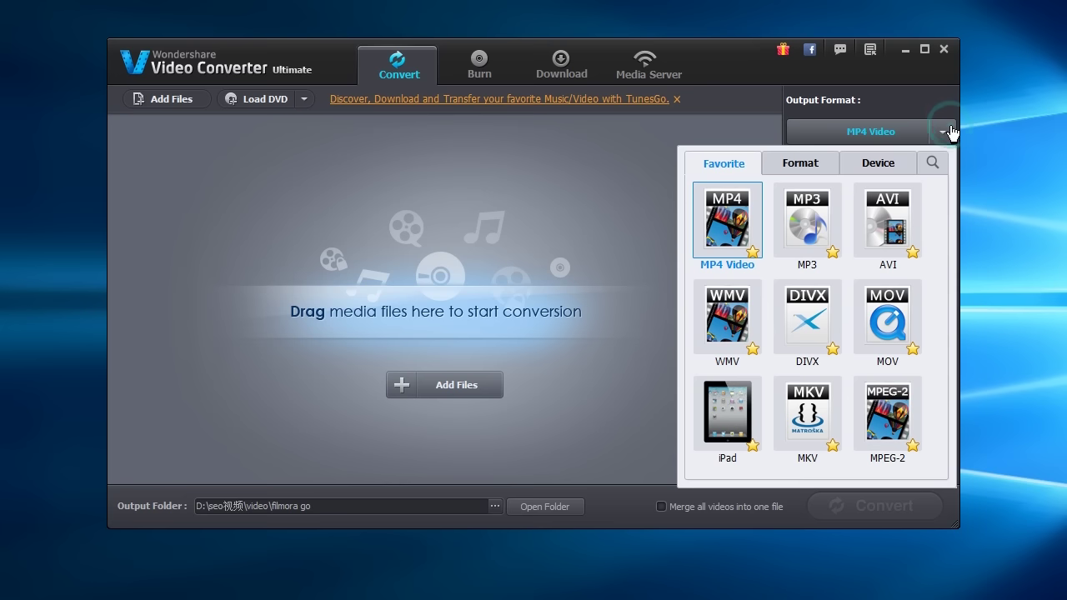
left_click(802, 163)
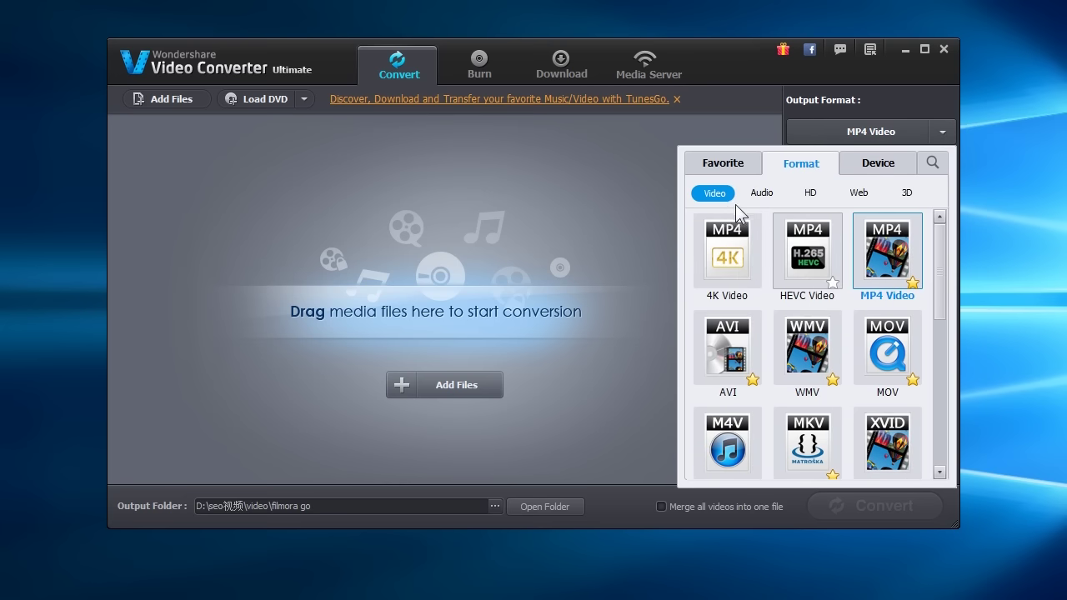
left_click_drag(943, 244, 954, 388)
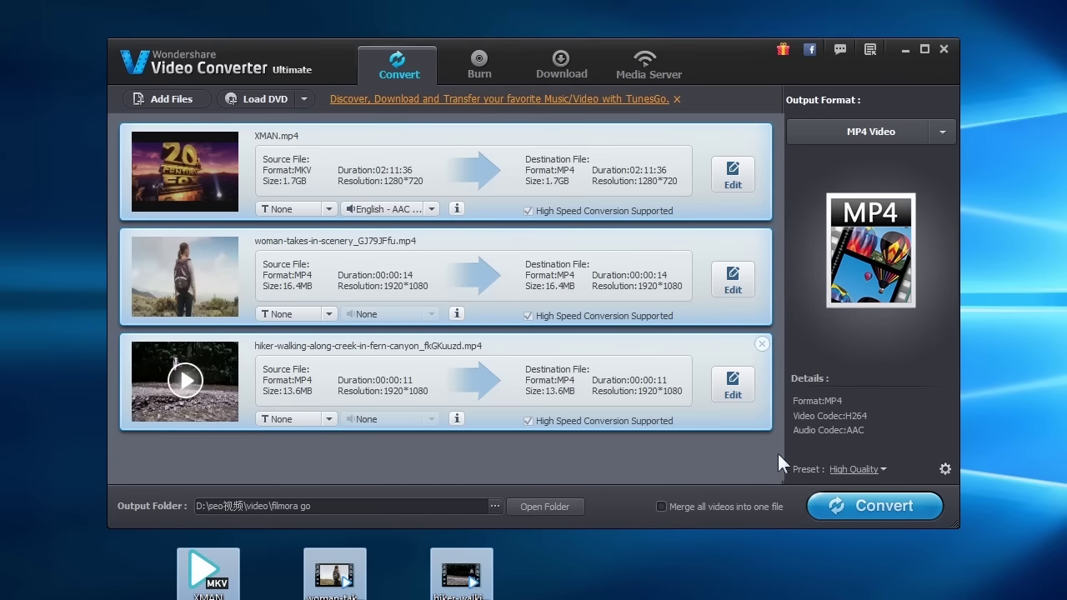
left_click(883, 513)
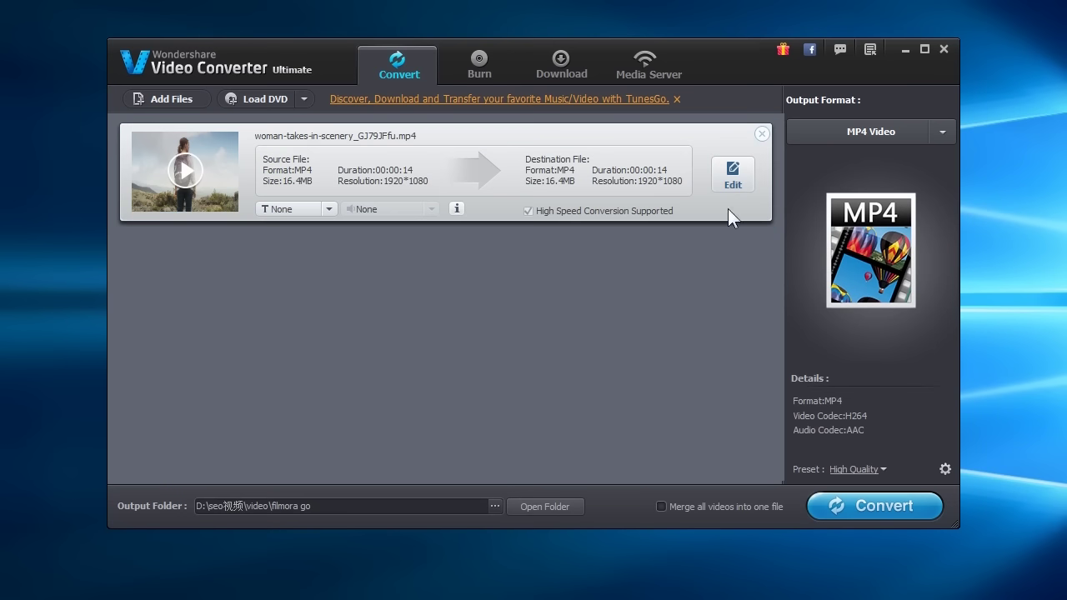
Trim the scenery clip to about eleven seconds and crop off the bottom of the frame
left_click(736, 178)
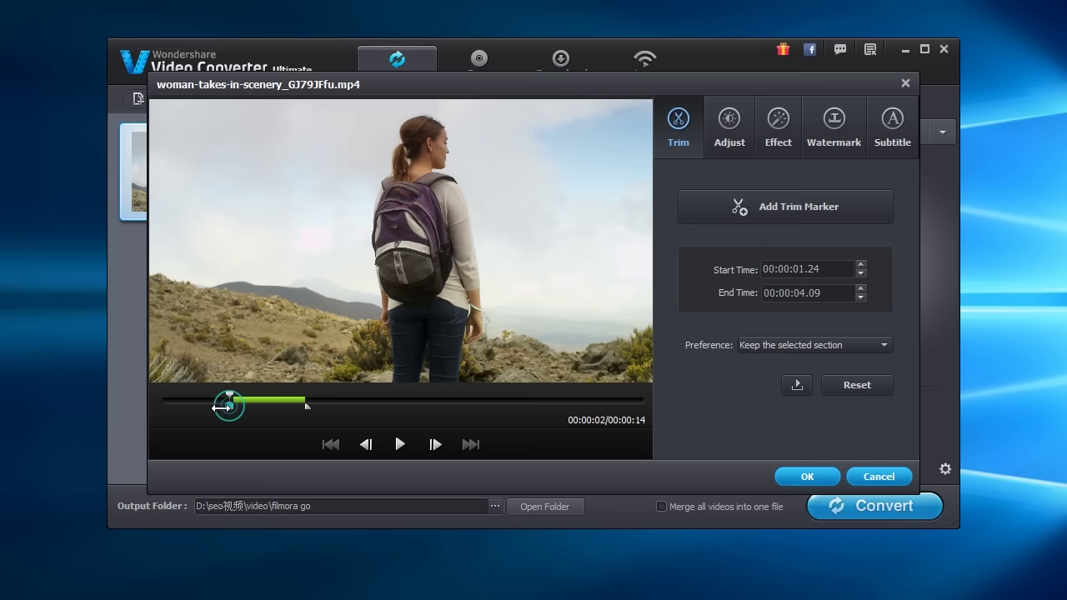
left_click_drag(222, 407, 190, 407)
left_click_drag(310, 407, 553, 407)
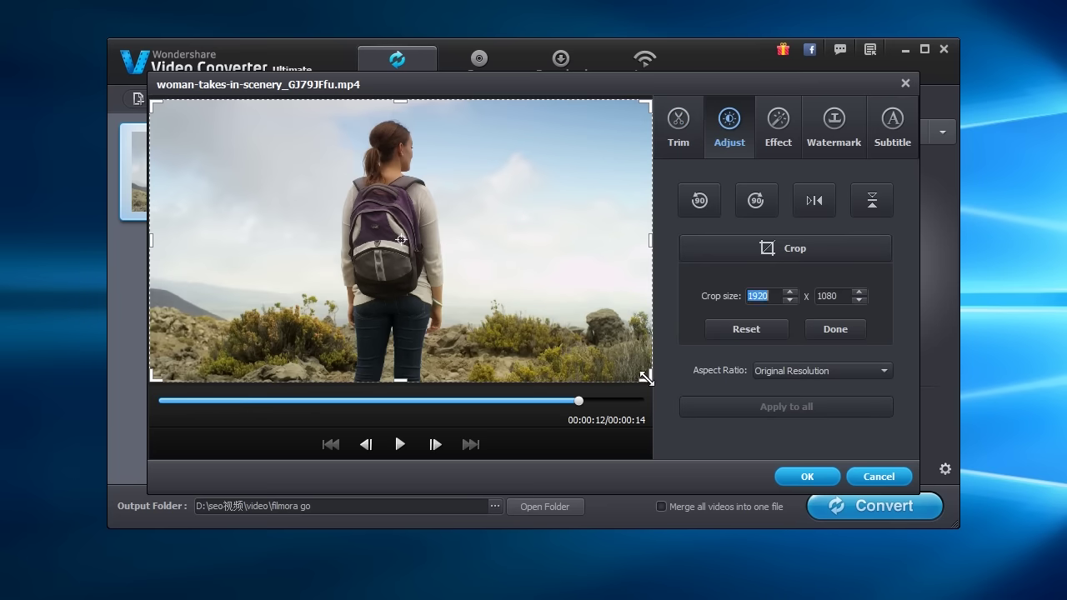
left_click_drag(646, 377, 565, 349)
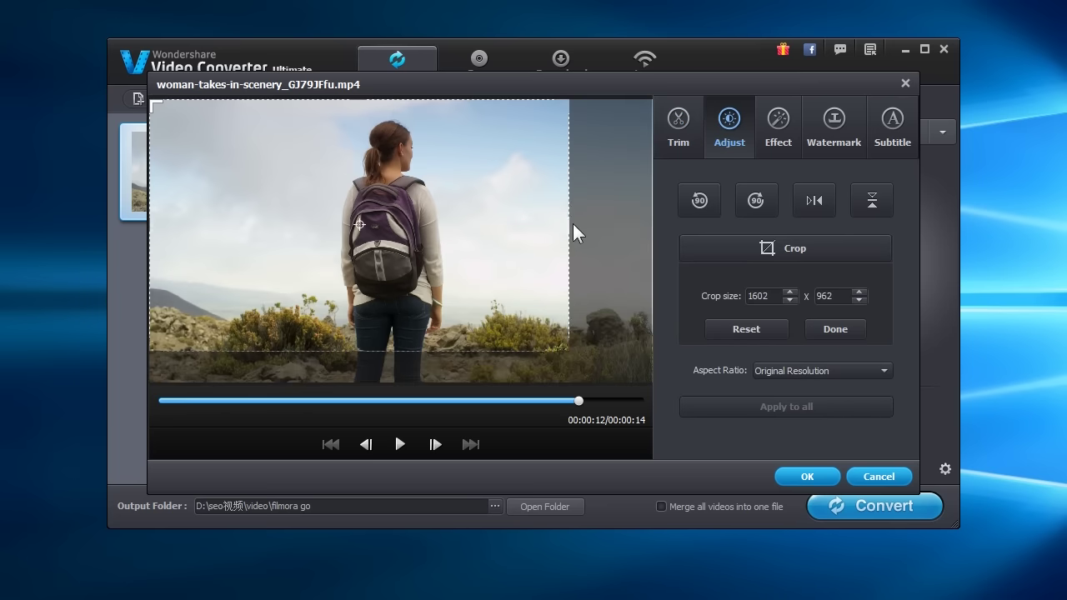
left_click_drag(567, 222, 667, 221)
Raise the clip's brightness and try glow, hazy glow, grayscale and old-film sepia effects
left_click(896, 128)
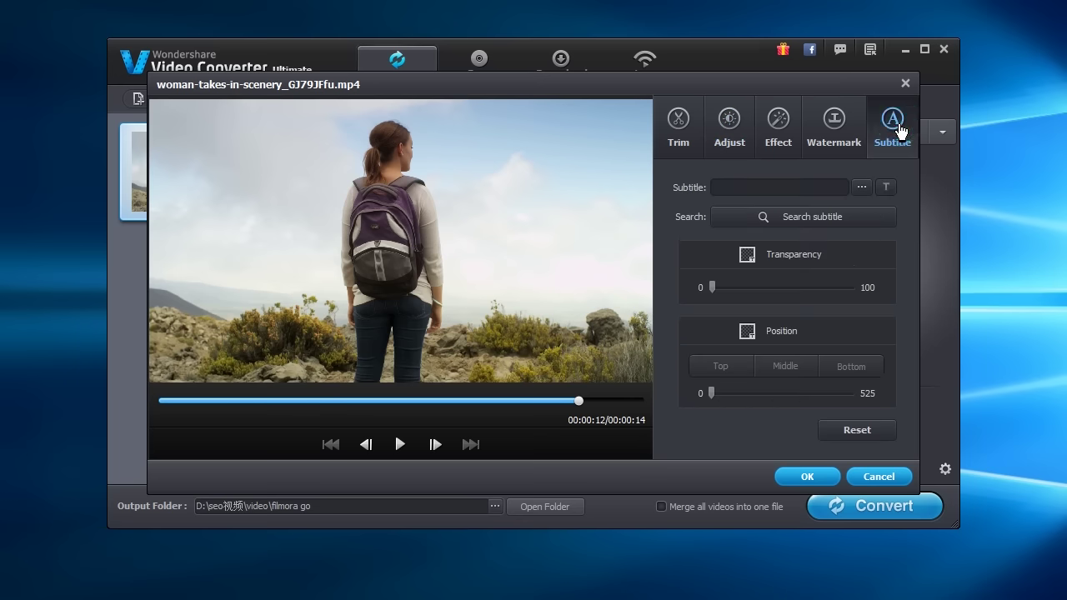
left_click(778, 125)
left_click_drag(802, 202, 838, 202)
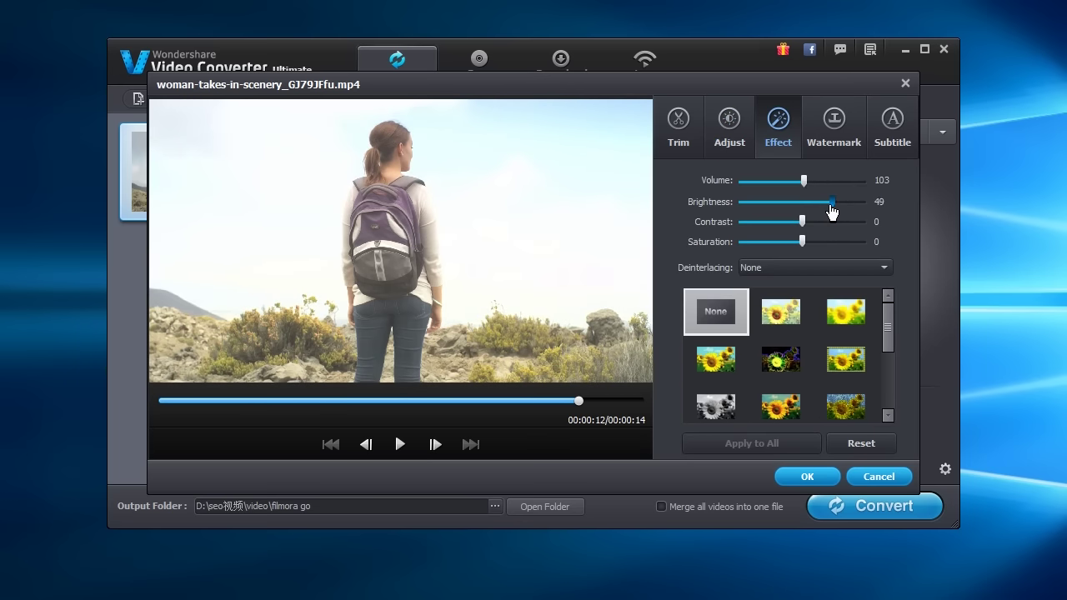
left_click(787, 315)
left_click(838, 317)
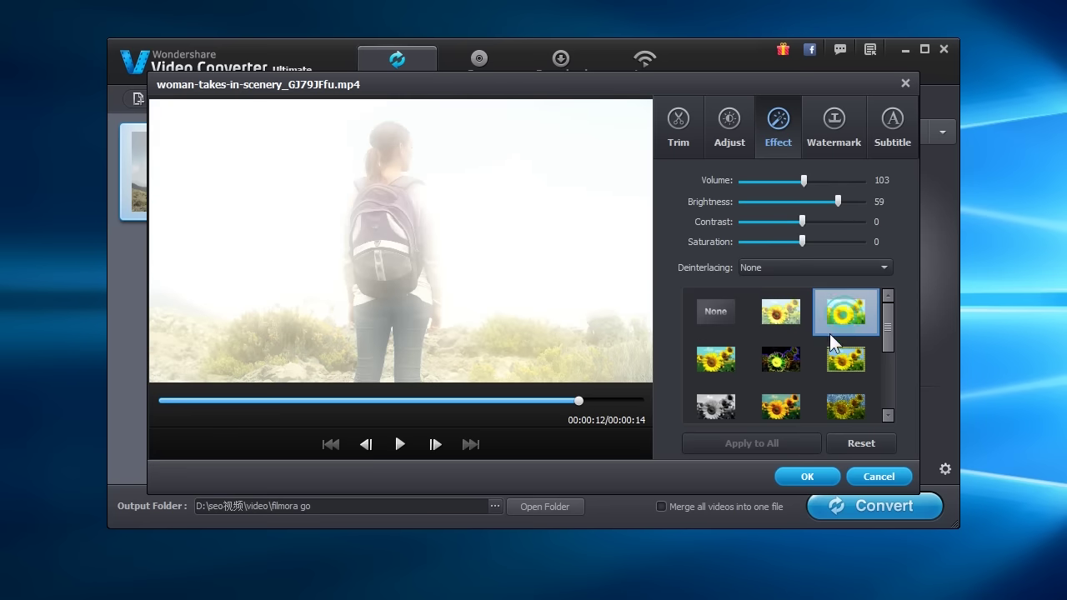
left_click(721, 396)
scroll(734, 383, "down", 2)
left_click(722, 400)
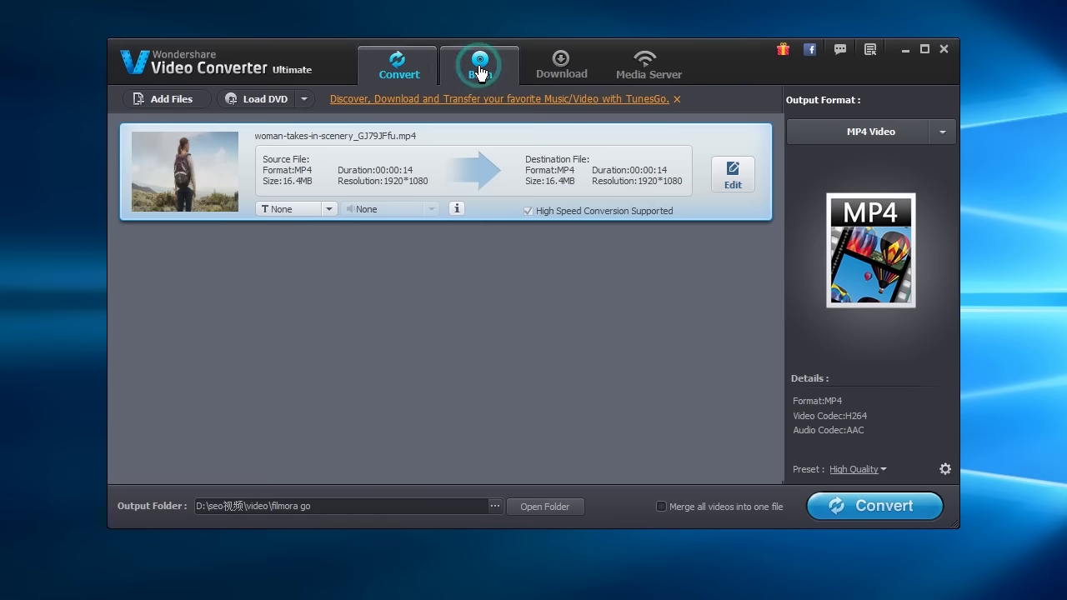
Add the scenery video to the Burn list, apply the Education template with a title font, and burn
left_click(480, 68)
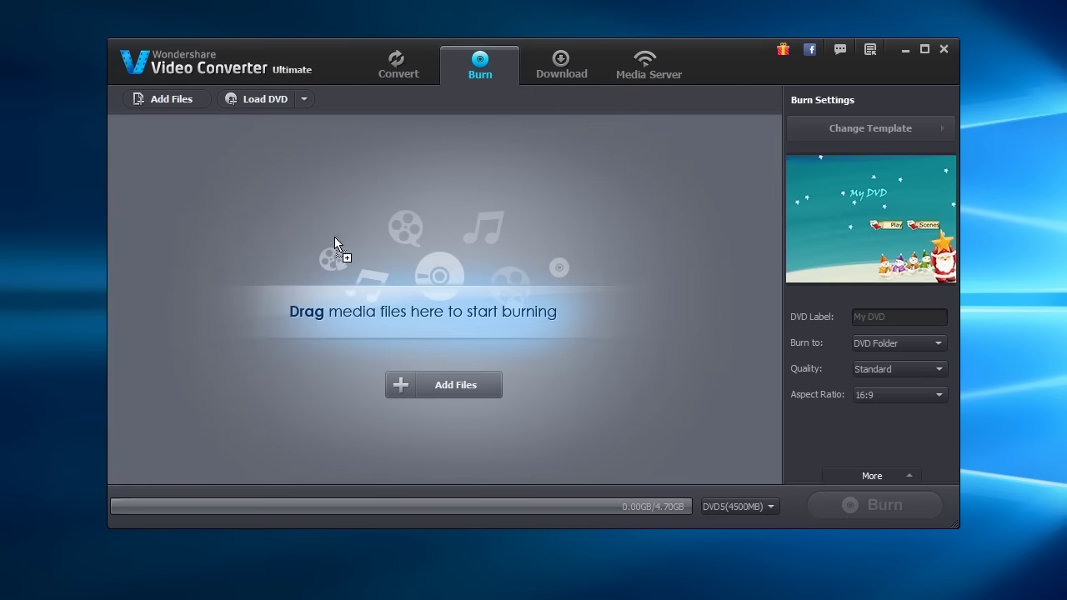
left_click_drag(334, 237, 334, 238)
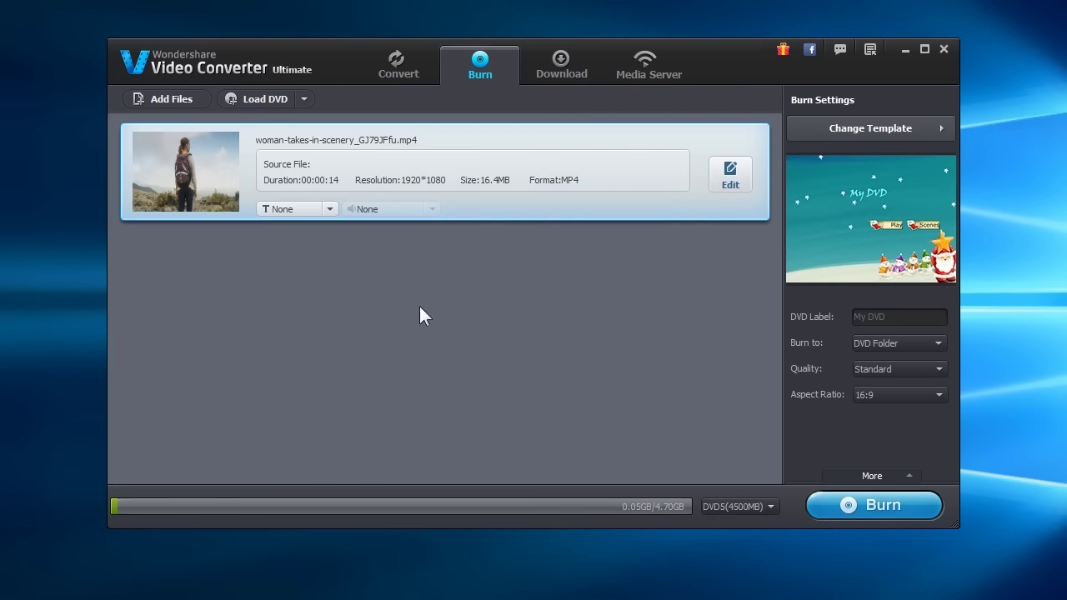
left_click(925, 129)
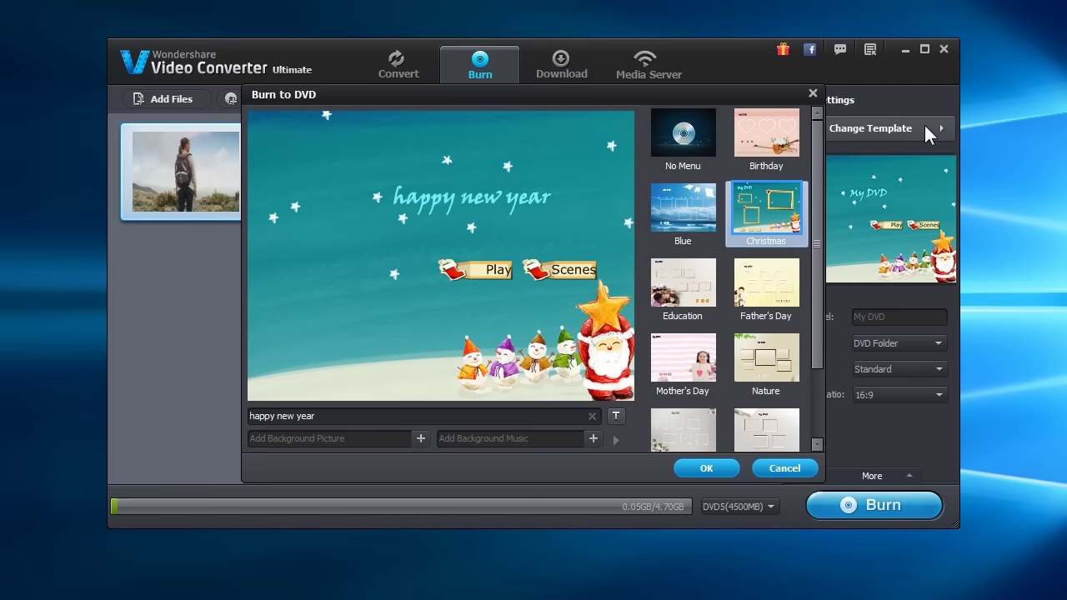
left_click(686, 286)
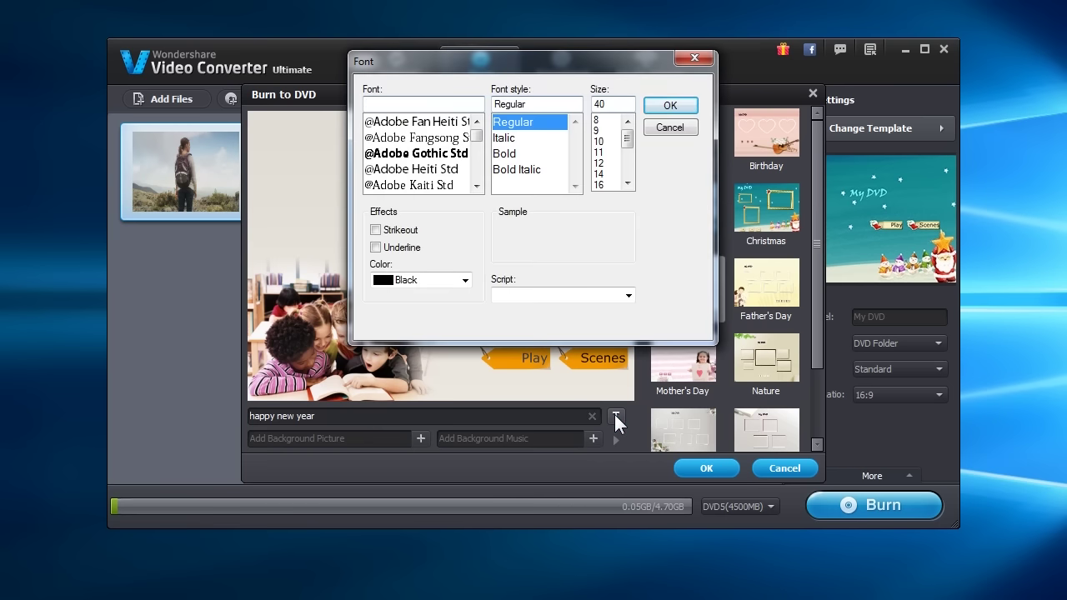
left_click(670, 106)
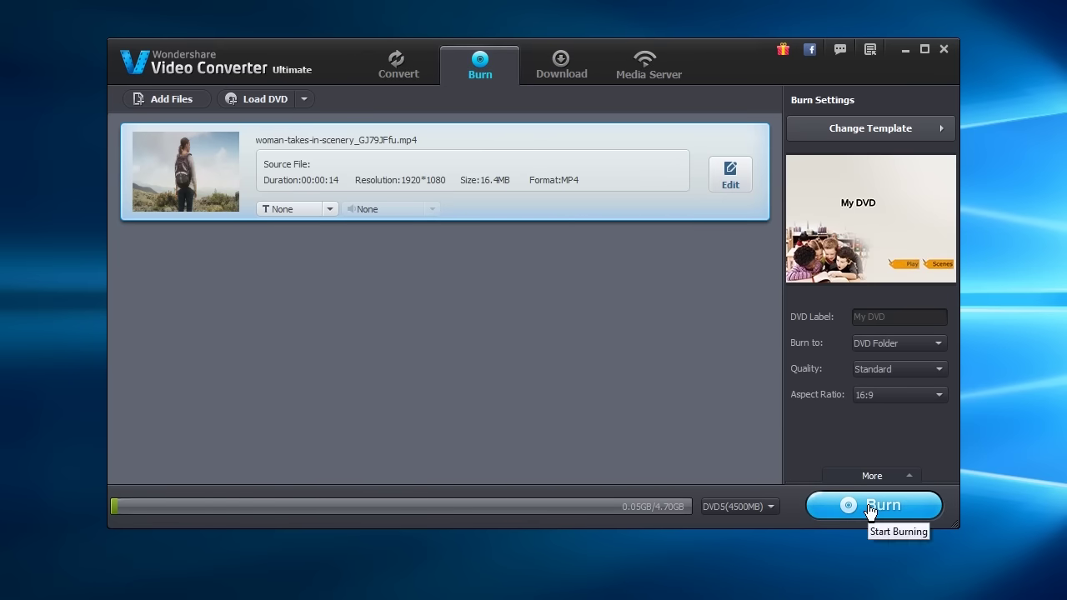
left_click(870, 510)
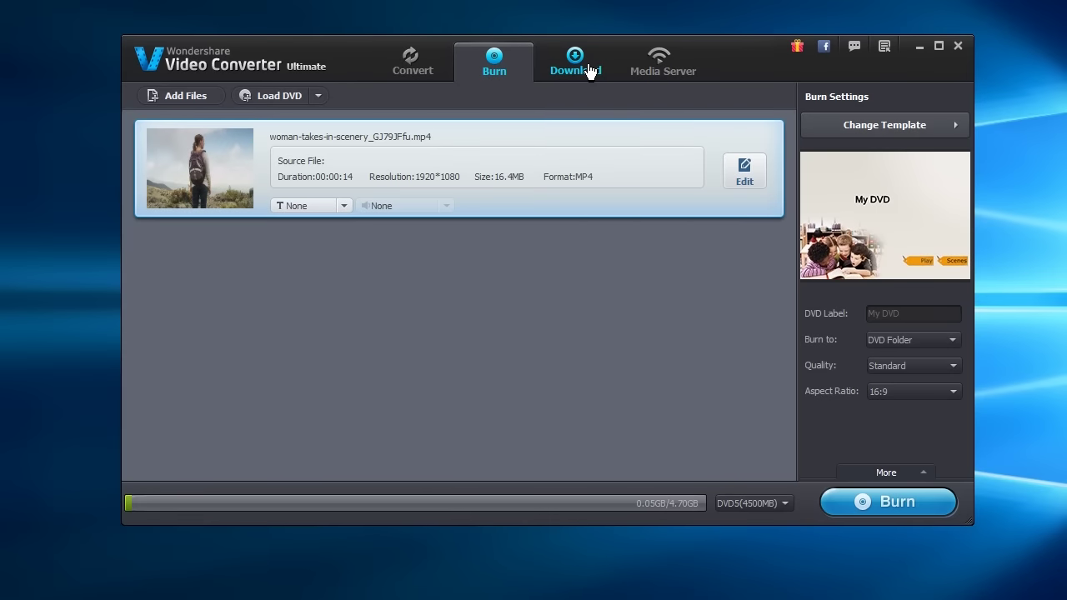
Download the FilmoraGo tutorial from YouTube in 720p HD
left_click(590, 72)
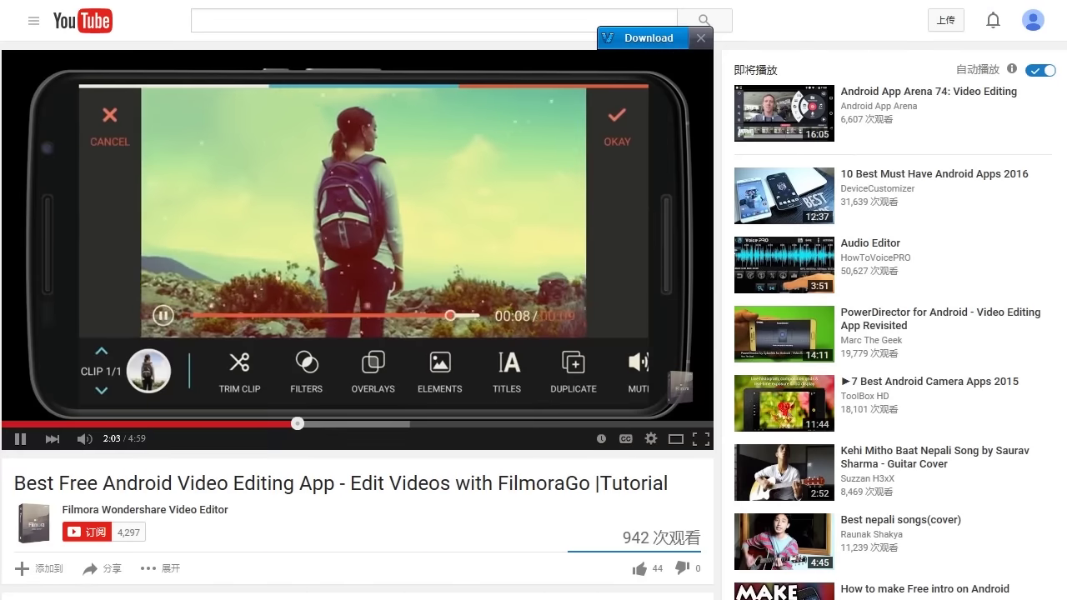
left_click(665, 37)
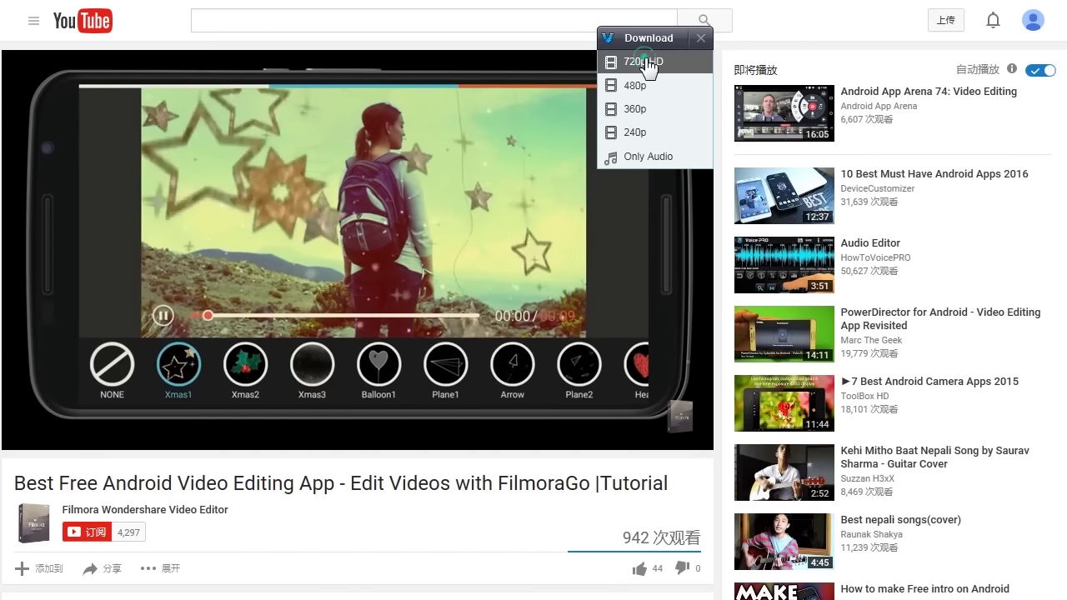
left_click(648, 62)
left_click(617, 341)
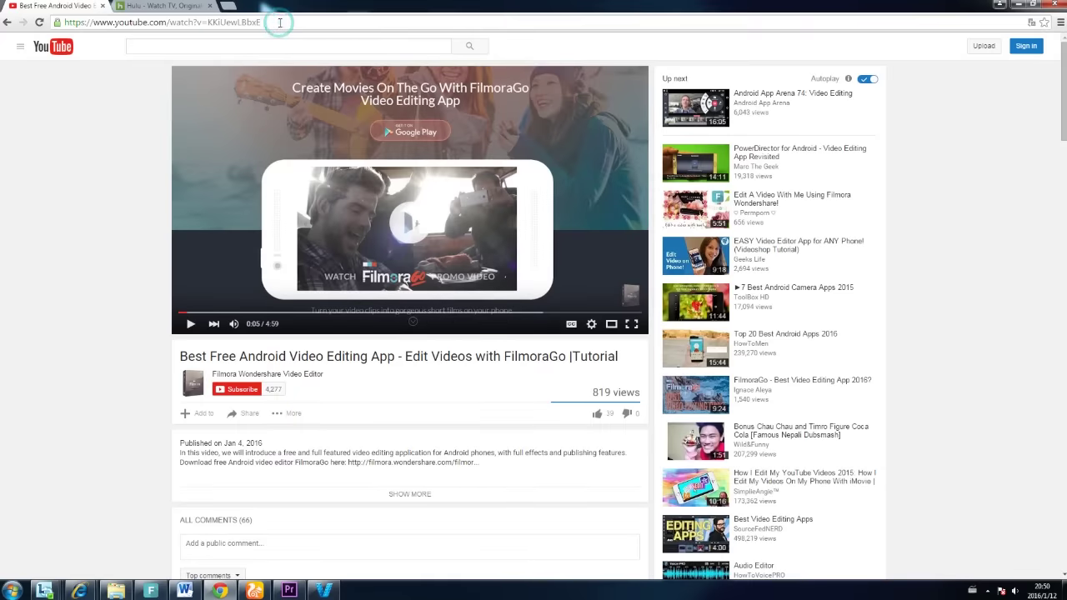
Add the copied YouTube URL as a new download in the converter
left_click(324, 590)
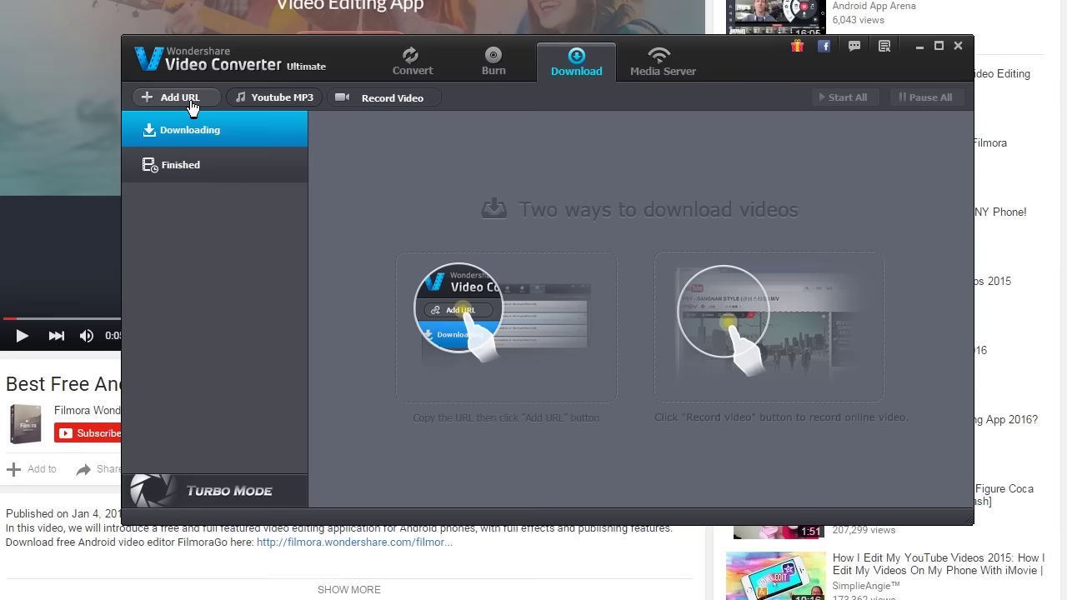
left_click(191, 100)
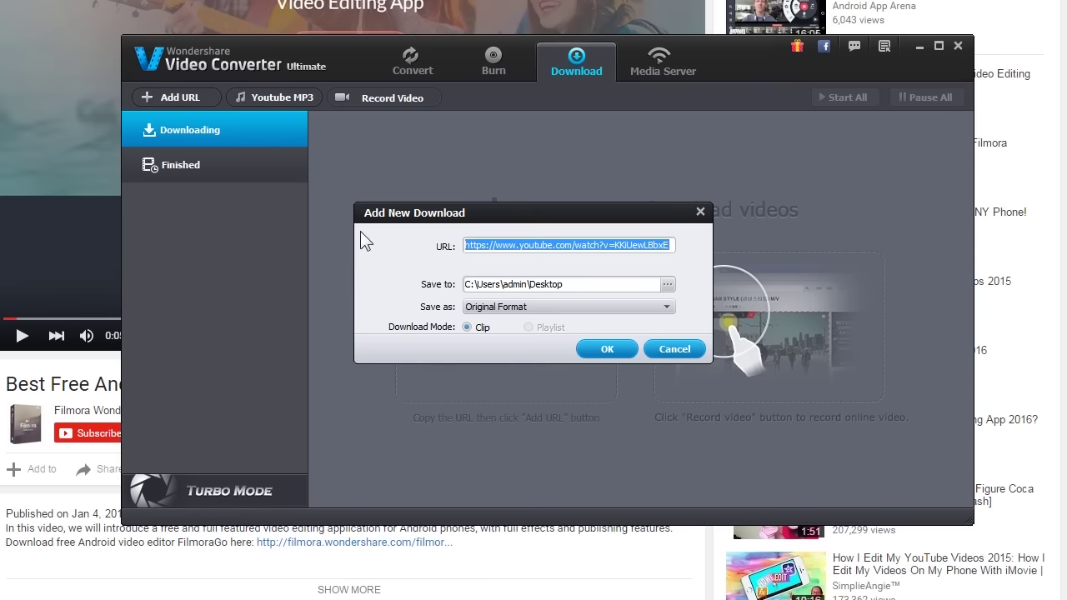
left_click(616, 352)
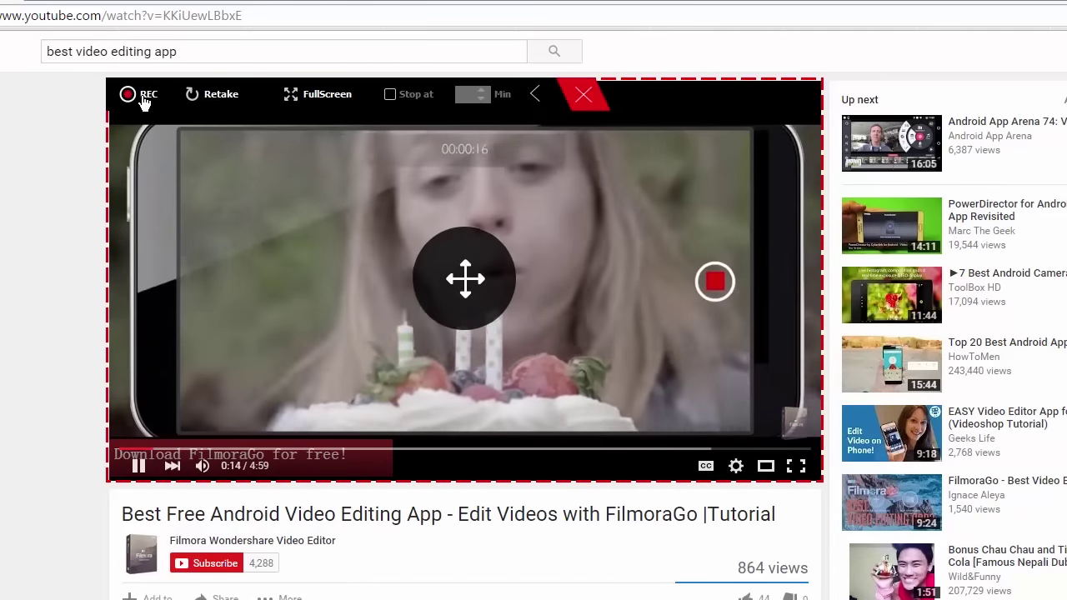
Start recording the playing FilmoraGo tutorial with the REC button
left_click(139, 95)
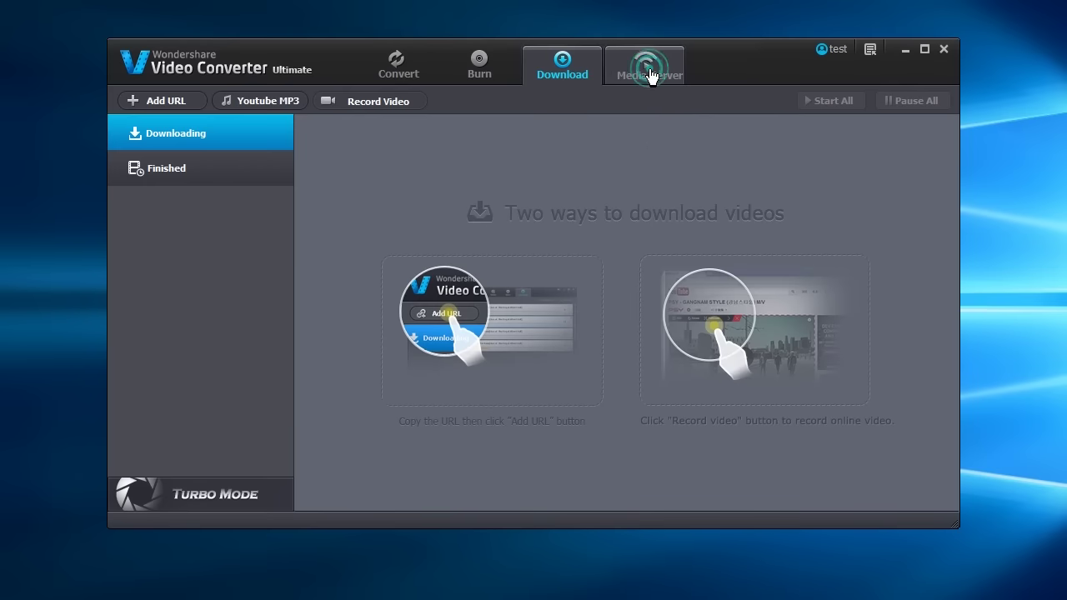
Launch Media Server and view the list of supported cast devices
left_click(651, 78)
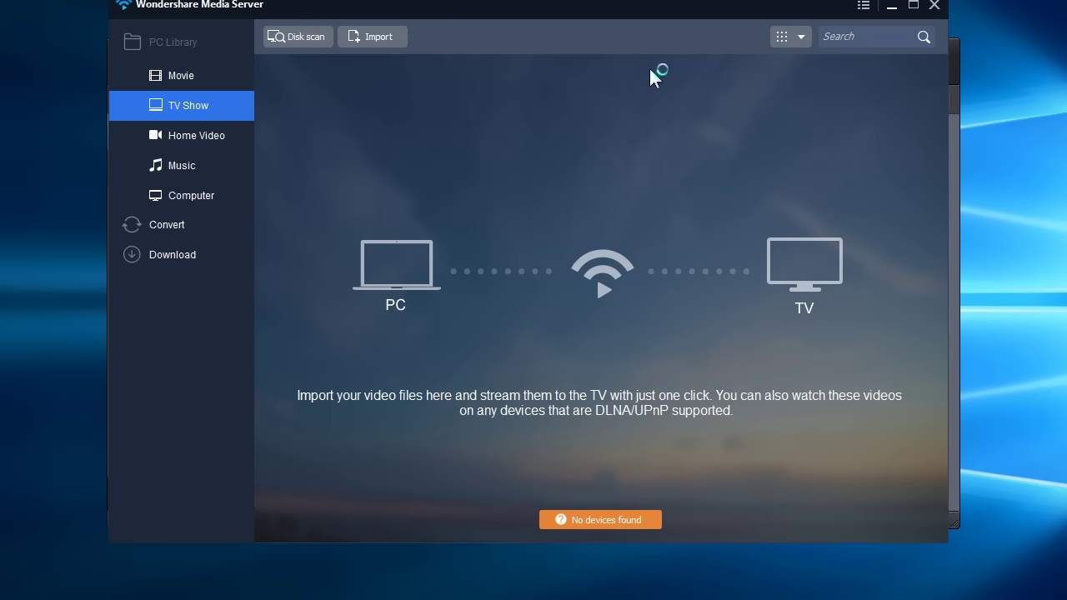
left_click(608, 516)
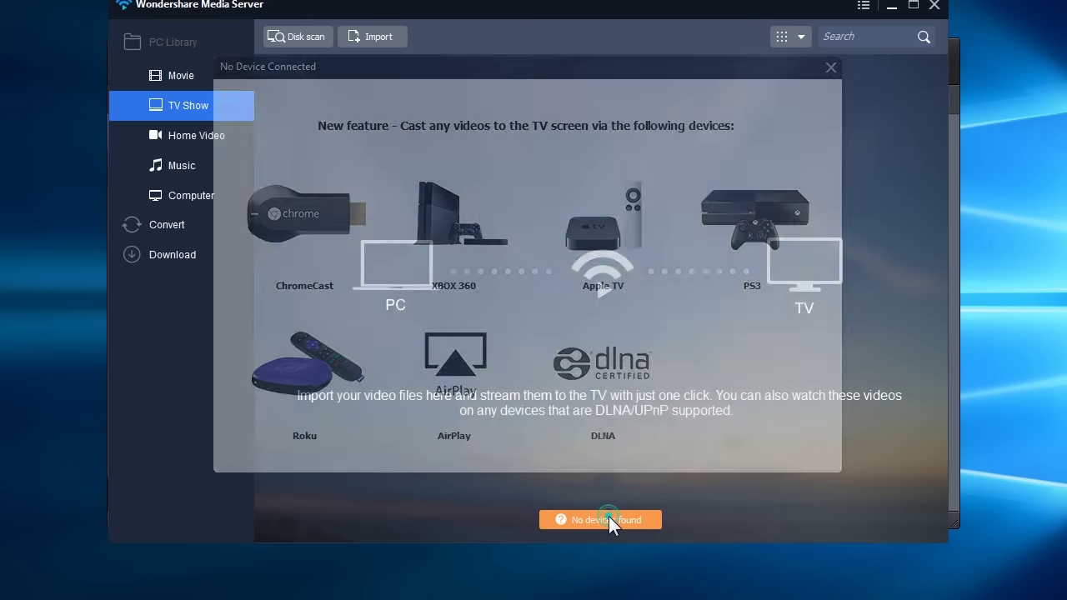